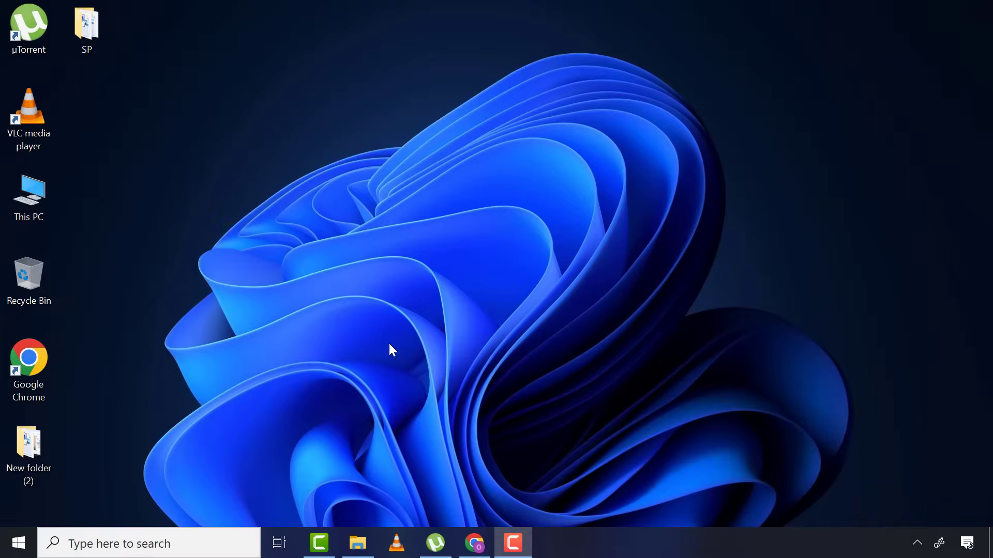
{"action": "left_click", "coordinate": [474, 543]}
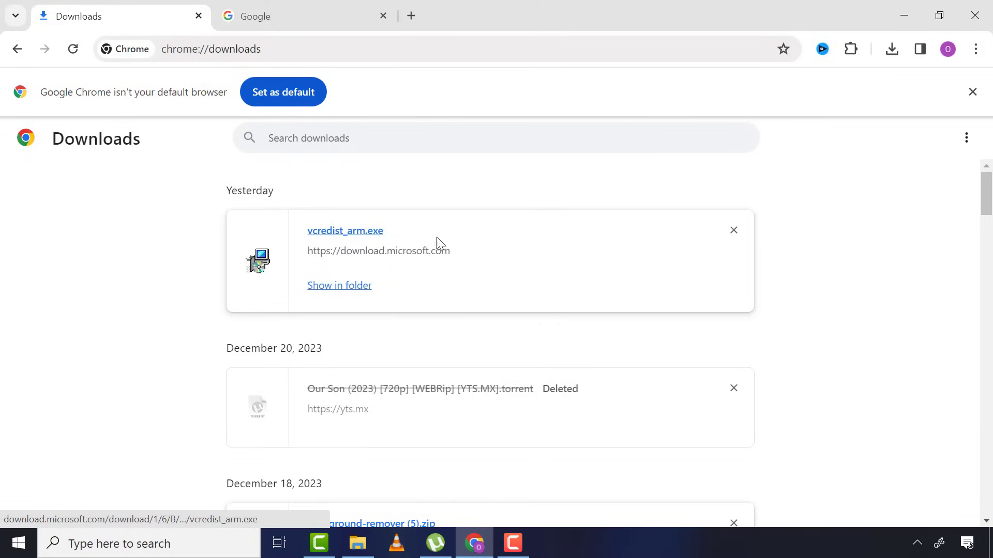
{"action": "left_click", "coordinate": [349, 232]}
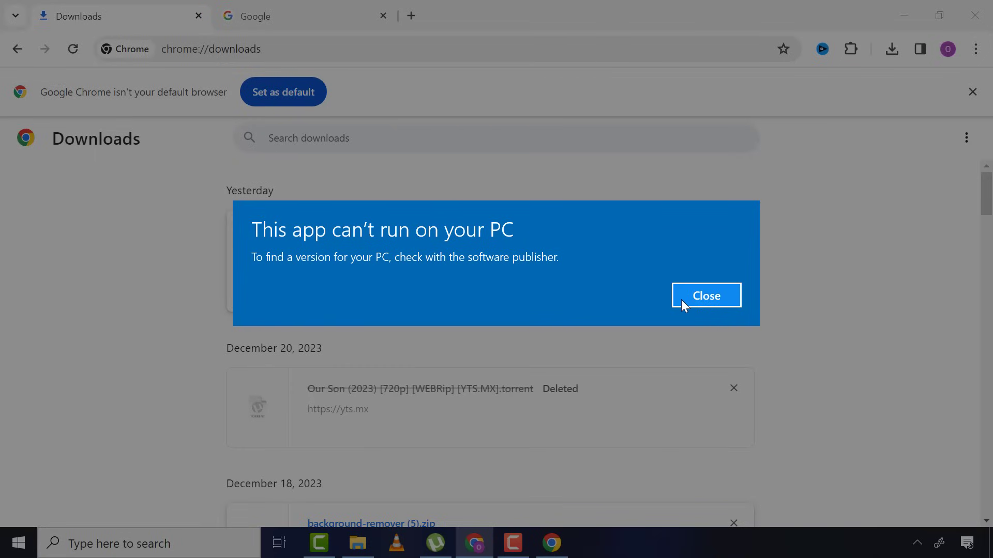
{"action": "left_click", "coordinate": [681, 300]}
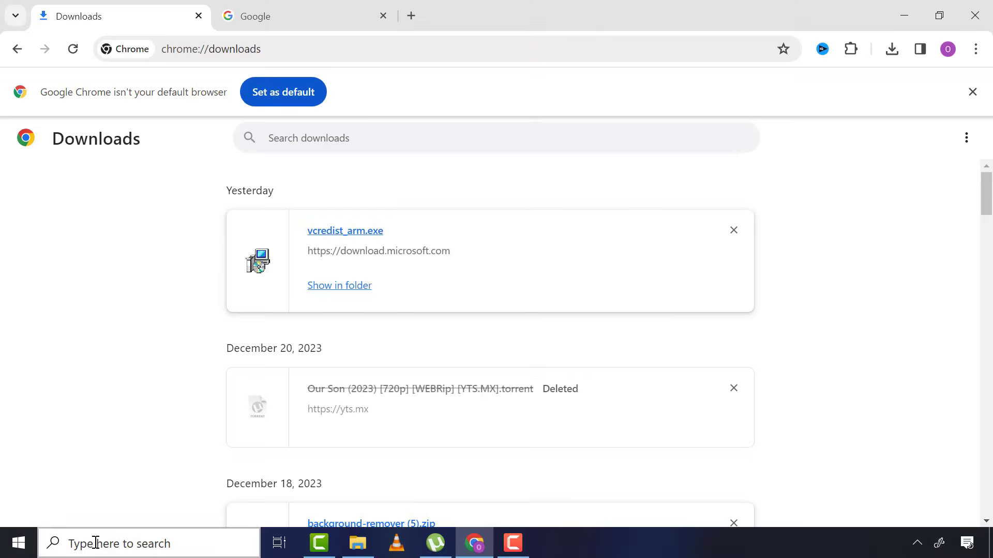
Step: Search for System Information and open it to check that System Type reads x64-based PC
{"action": "left_click", "coordinate": [104, 543]}
{"action": "type", "text": "system infor"}
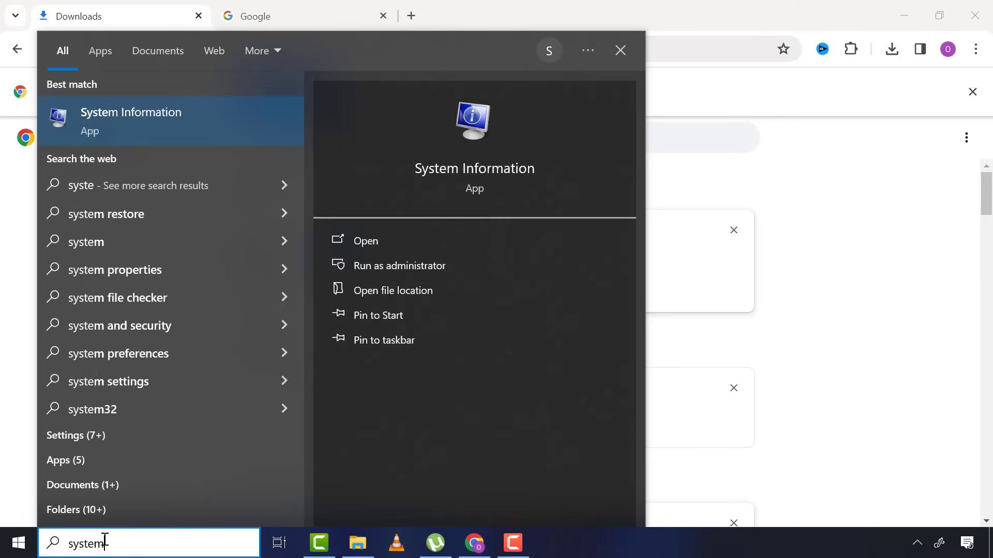
{"action": "type", "text": "ma"}
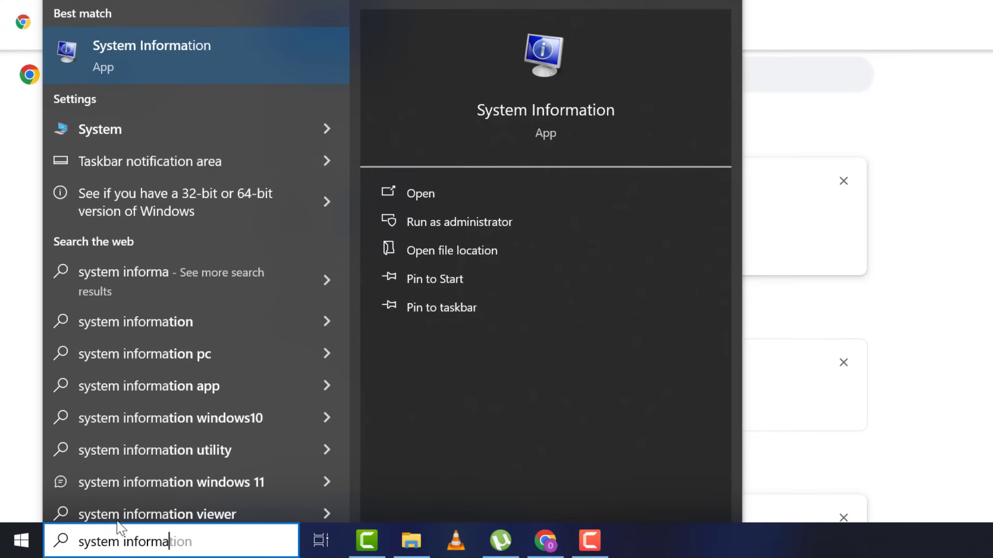
{"action": "left_click", "coordinate": [161, 56]}
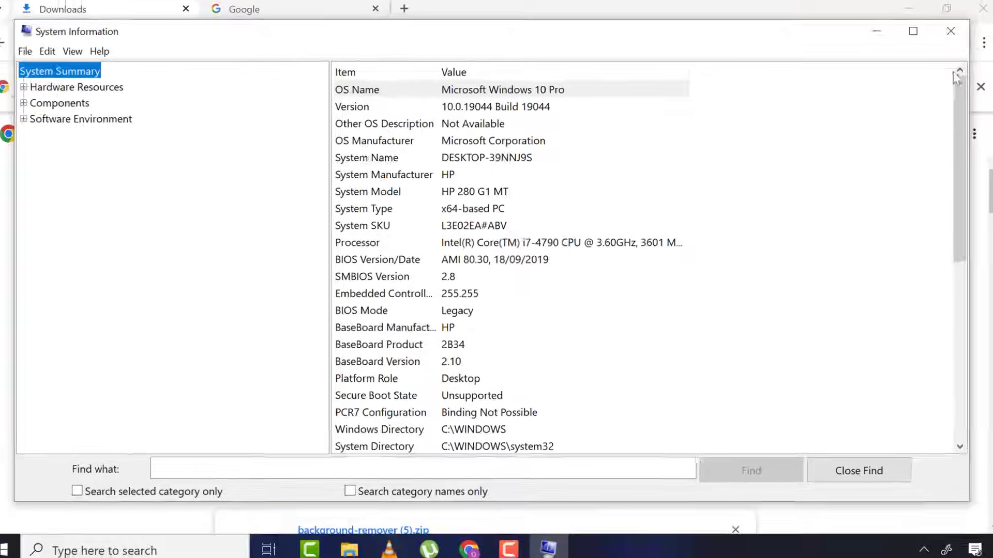
Step: Close System Information and copy the vcredist_arm.exe file name from the page
{"action": "left_click", "coordinate": [955, 31]}
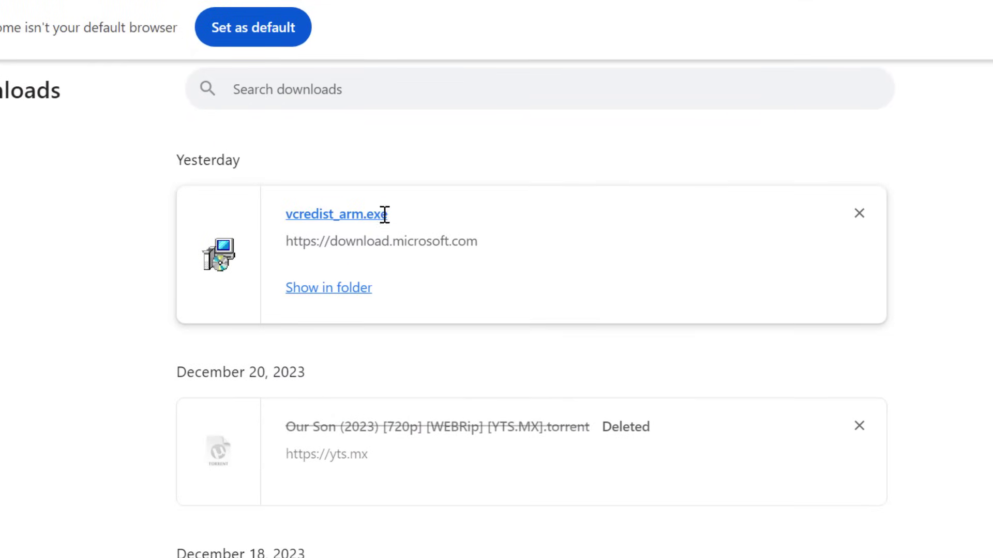
{"action": "left_click_drag", "start_coordinate": [381, 214], "coordinate": [285, 215]}
{"action": "right_click", "coordinate": [296, 216]}
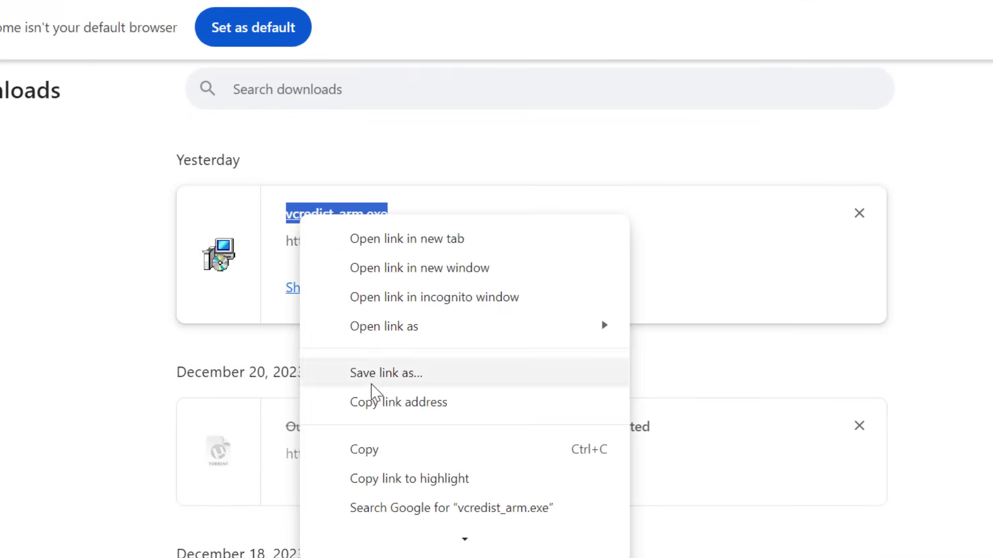
{"action": "left_click", "coordinate": [380, 455]}
Step: Search Google for 'download vcredist_arm.exe 64bit'
{"action": "key", "text": "ctrl+Tab"}
{"action": "left_click", "coordinate": [331, 215]}
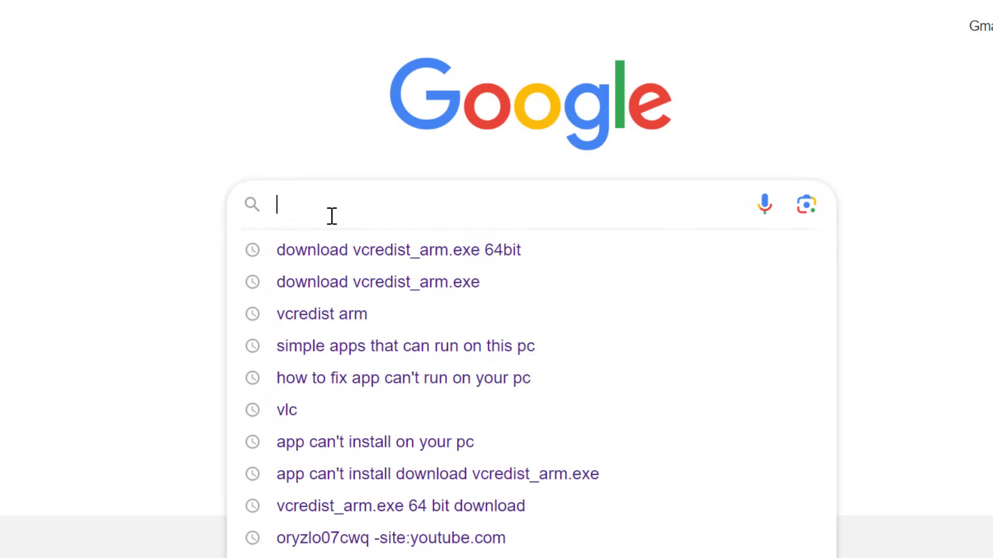
{"action": "right_click", "coordinate": [315, 217]}
{"action": "left_click", "coordinate": [395, 419]}
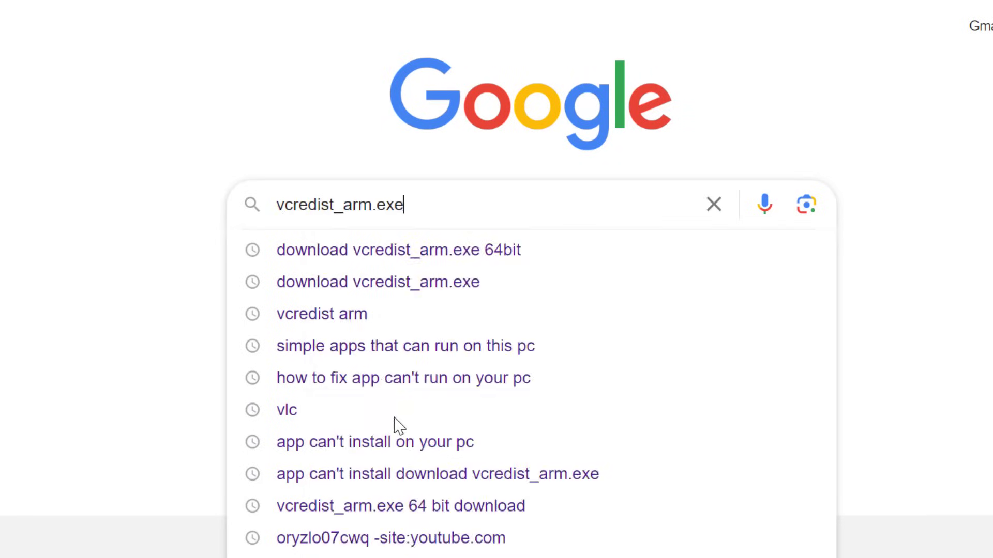
{"action": "left_click", "coordinate": [279, 214]}
{"action": "type", "text": "download"}
{"action": "left_click", "coordinate": [518, 207]}
{"action": "type", "text": "64bit"}
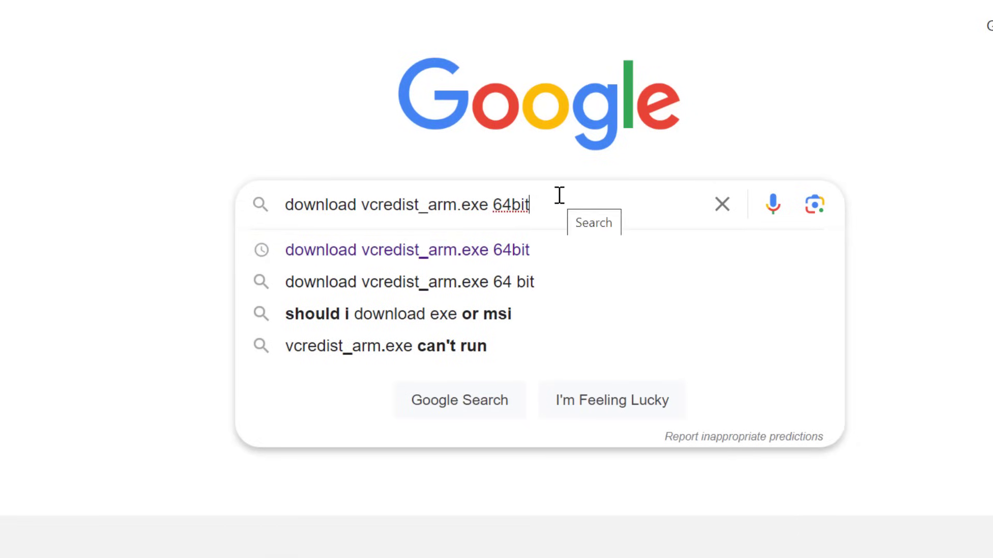
{"action": "key", "text": "Return"}
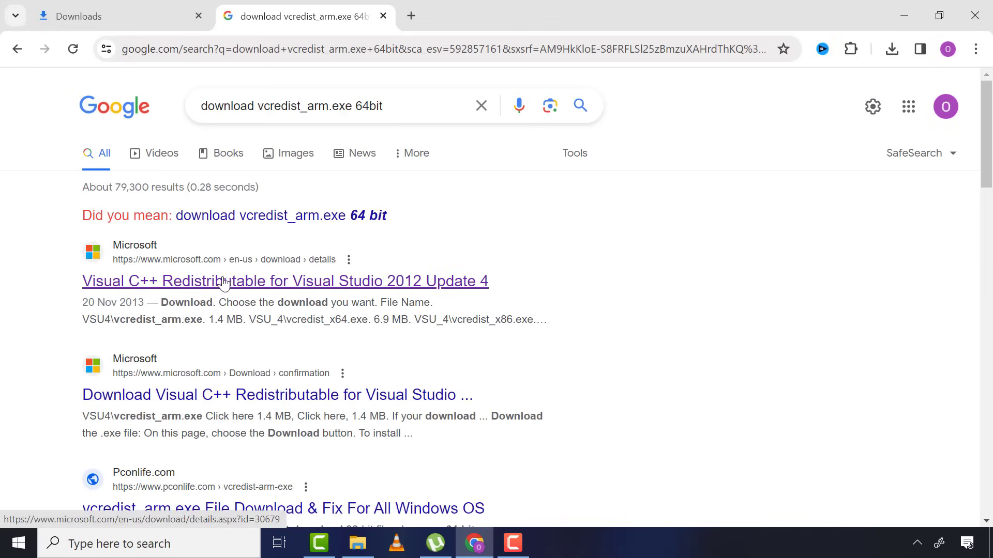
Step: Download vcredist_x64.exe from Microsoft's Visual C++ 2012 Update 4 download page
{"action": "left_click", "coordinate": [245, 284]}
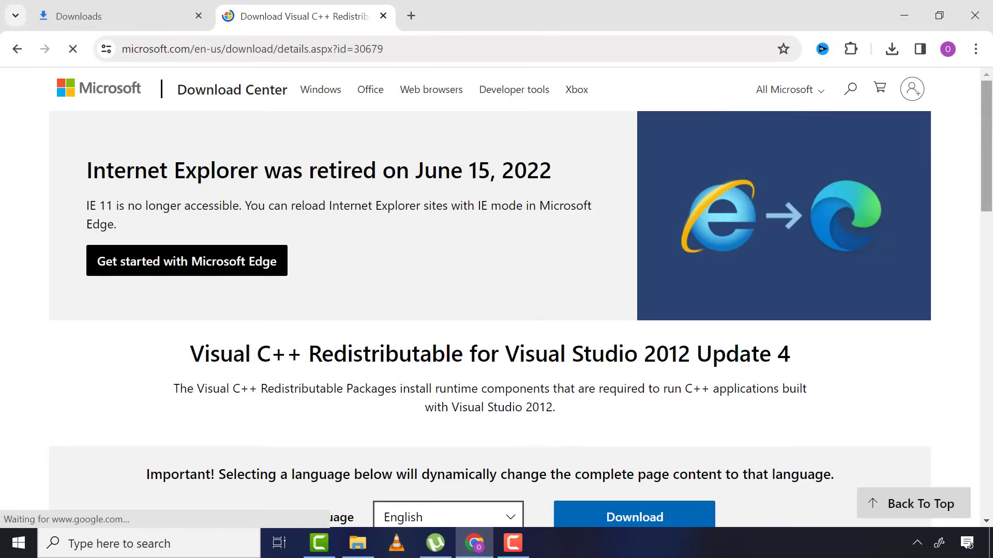
{"action": "left_click_drag", "start_coordinate": [986, 134], "coordinate": [986, 189]}
{"action": "scroll", "coordinate": [802, 299], "scroll_direction": "down", "scroll_amount": 1}
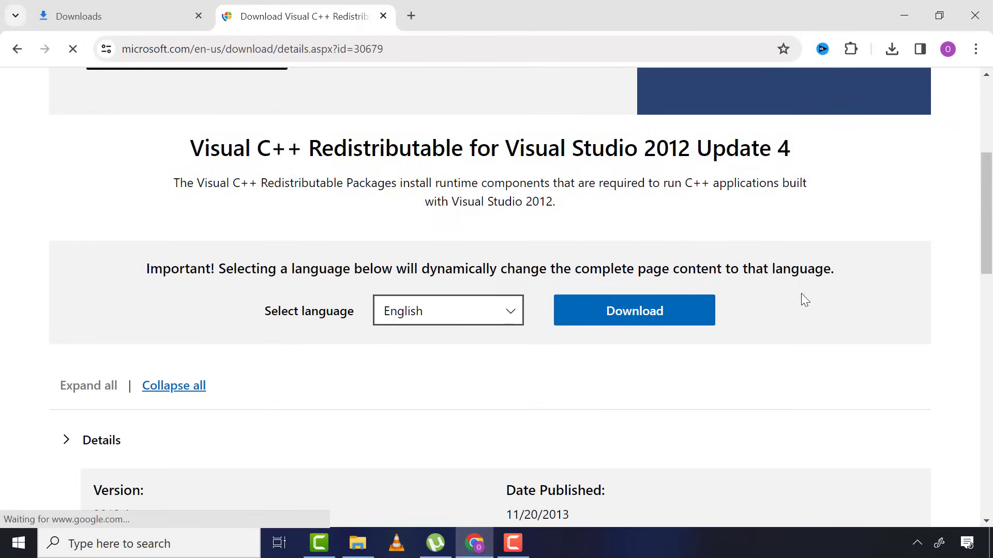
{"action": "left_click", "coordinate": [603, 319]}
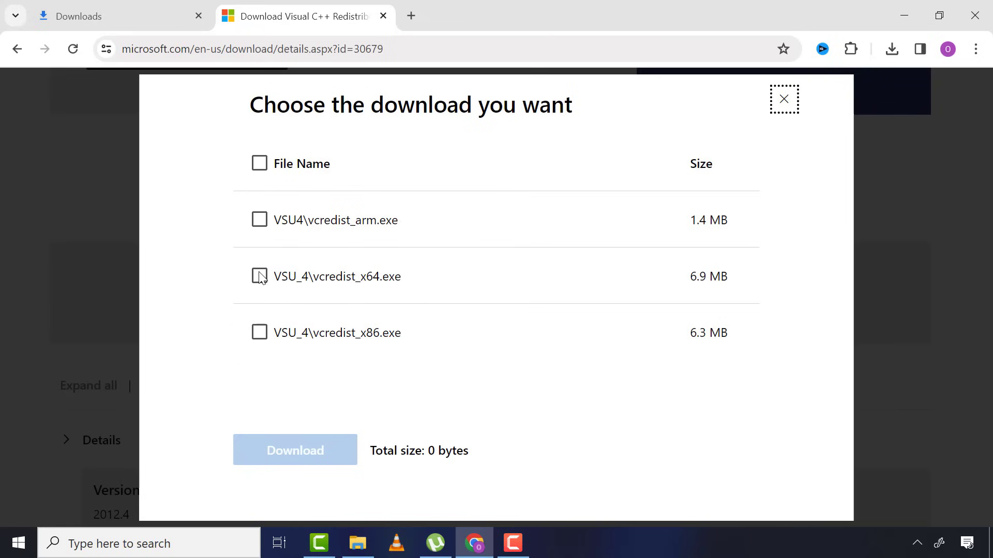
{"action": "left_click", "coordinate": [260, 278]}
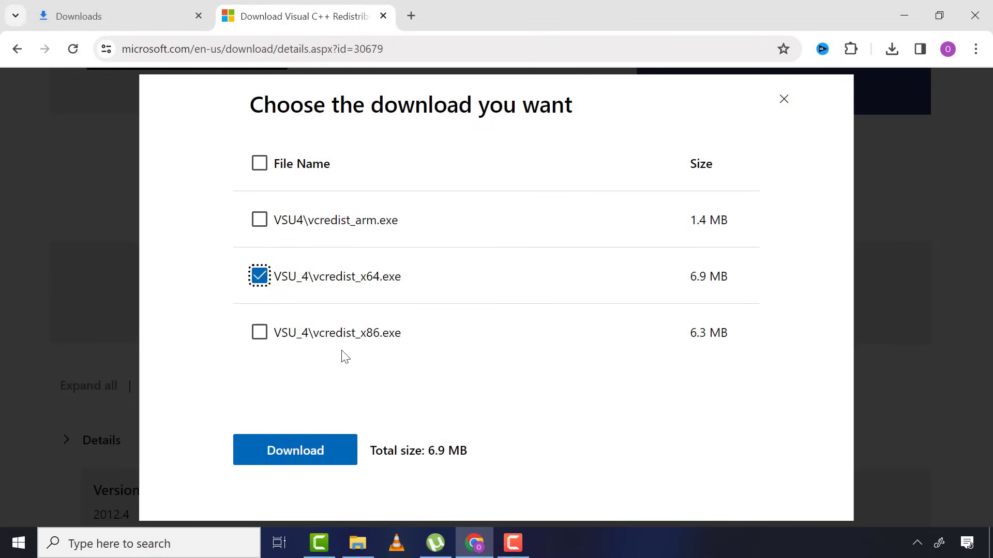
{"action": "left_click", "coordinate": [299, 458]}
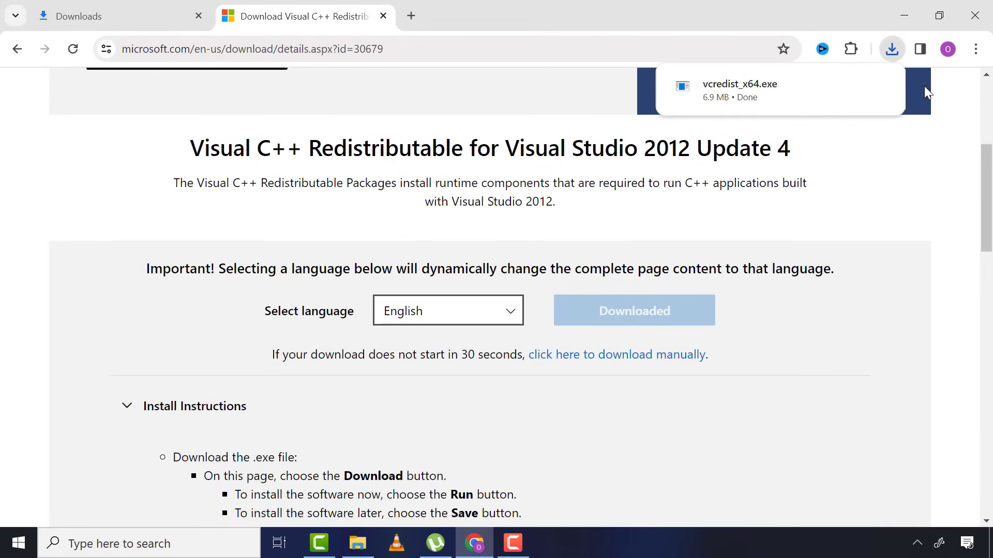
{"action": "mouse_move", "coordinate": [744, 84]}
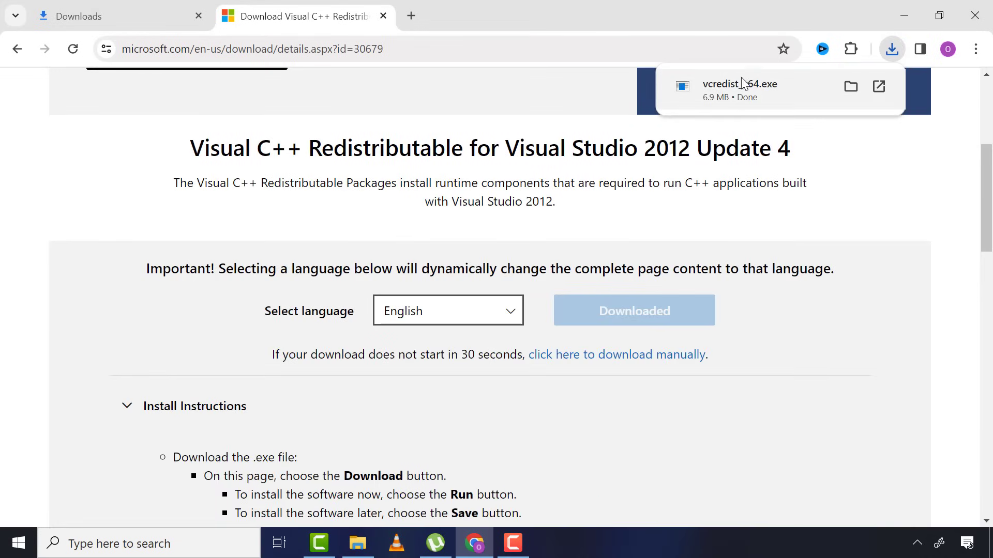
Step: Launch vcredist_x64.exe from the Downloads folder, accept its license, then cancel the setup
{"action": "left_click", "coordinate": [852, 86]}
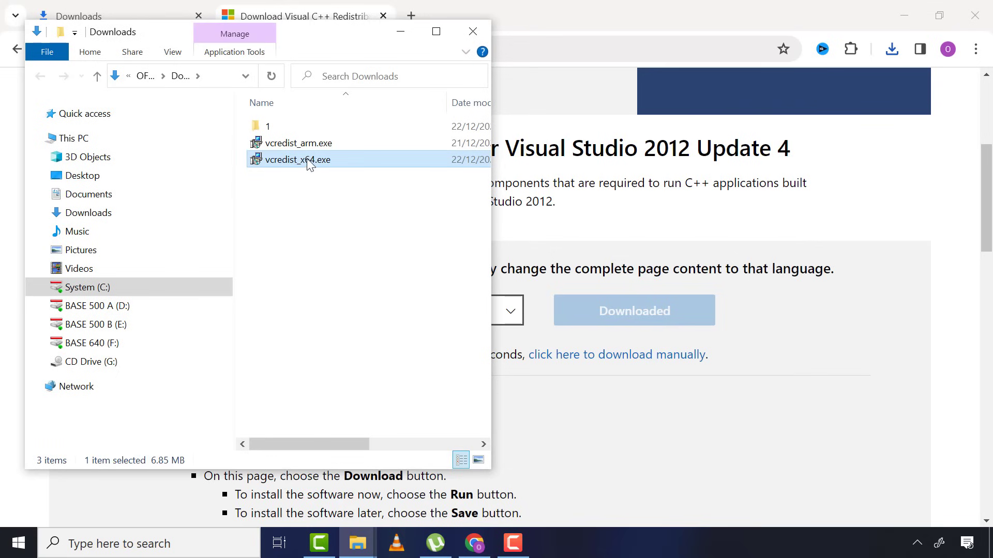
{"action": "double_click", "coordinate": [308, 160]}
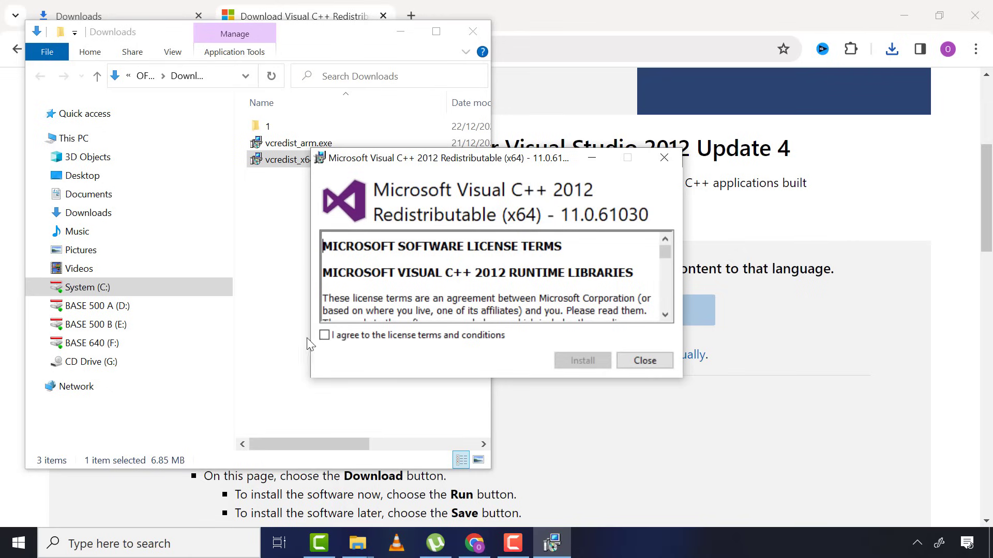
{"action": "left_click", "coordinate": [324, 335]}
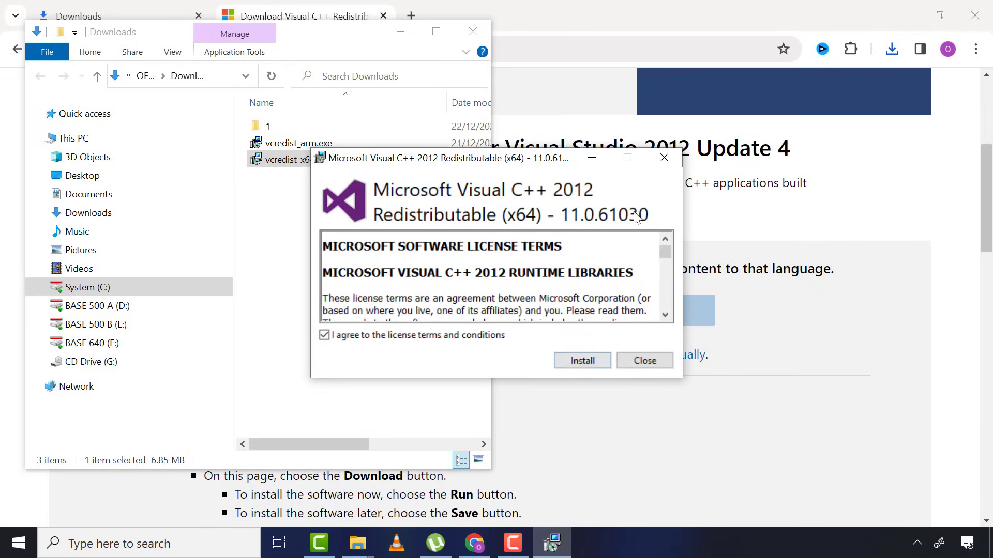
{"action": "left_click", "coordinate": [664, 157]}
{"action": "left_click", "coordinate": [549, 323]}
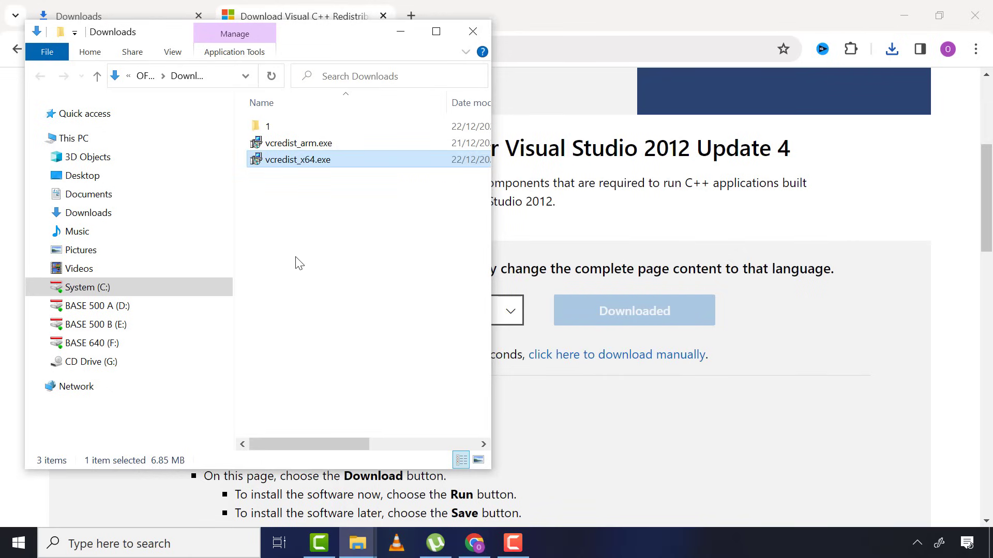
Step: Run the compatibility troubleshooter on vcredist_x64.exe and apply its recommended settings
{"action": "right_click", "coordinate": [308, 163]}
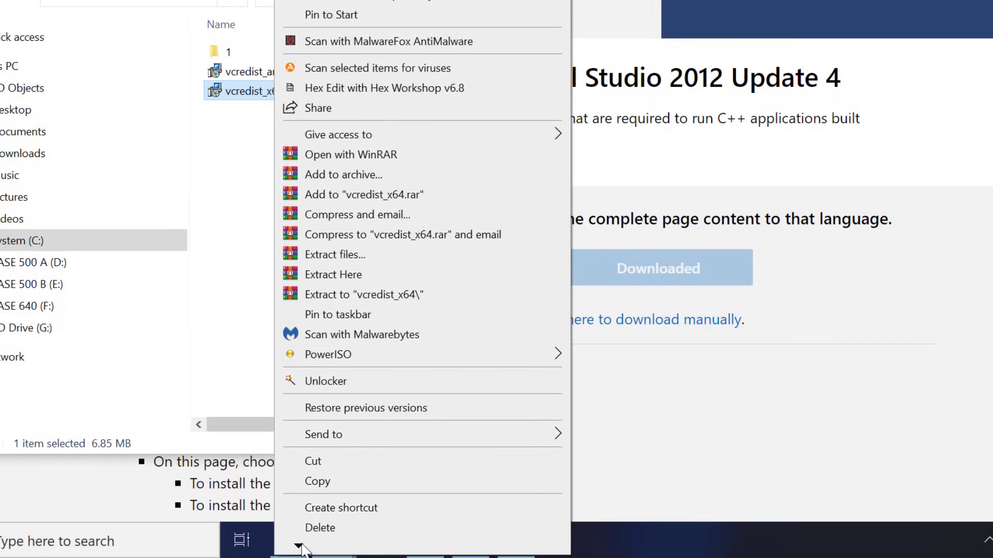
{"action": "mouse_move", "coordinate": [298, 544]}
{"action": "left_click", "coordinate": [328, 512]}
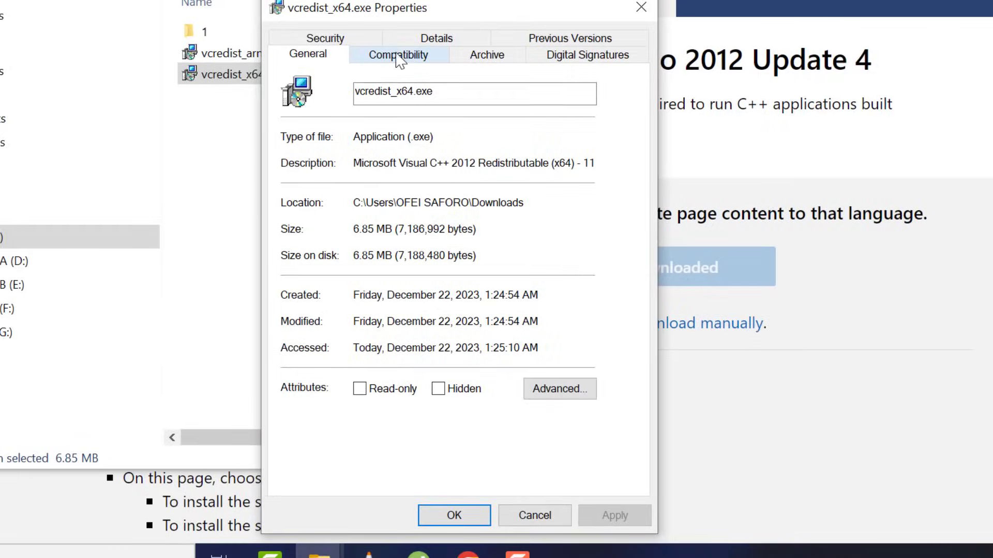
{"action": "left_click", "coordinate": [399, 56]}
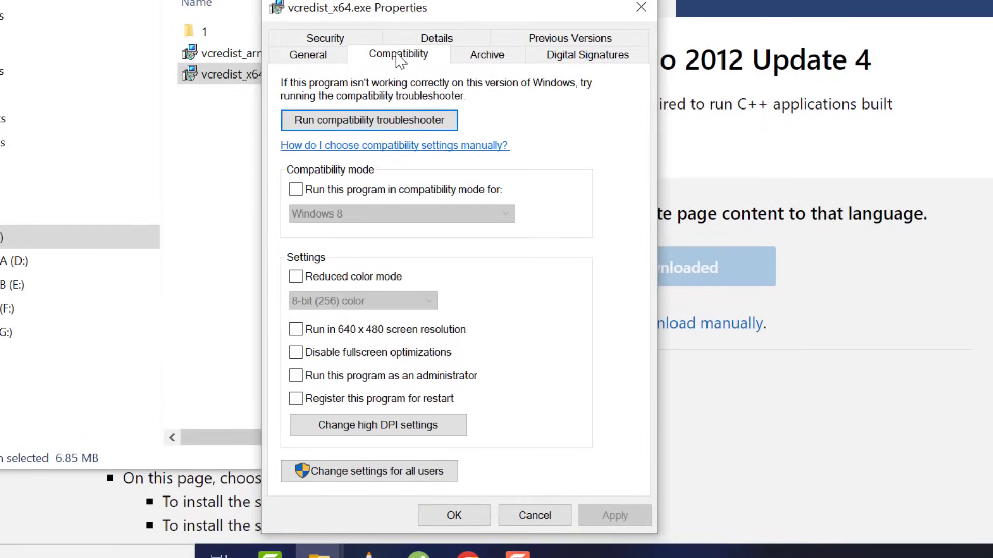
{"action": "left_click", "coordinate": [374, 121]}
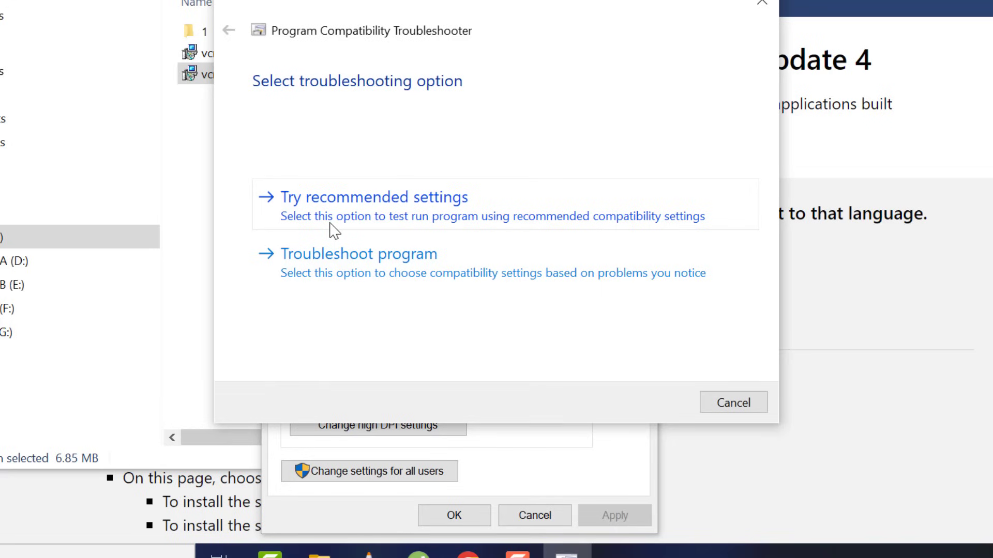
{"action": "left_click", "coordinate": [393, 201]}
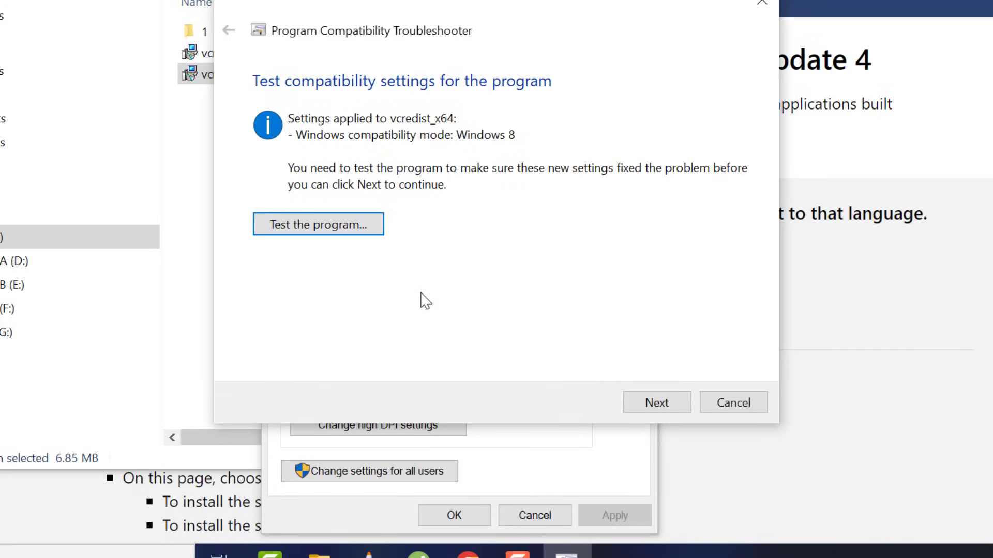
Step: Test-run the installer, cancel it, and save the Windows 8 compatibility settings
{"action": "left_click", "coordinate": [317, 228]}
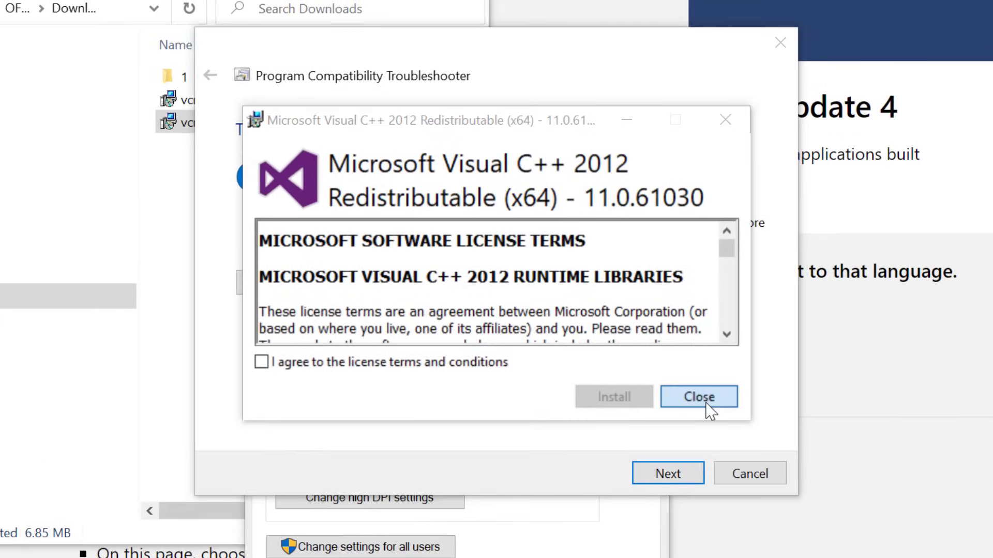
{"action": "left_click", "coordinate": [695, 384]}
{"action": "left_click", "coordinate": [577, 335]}
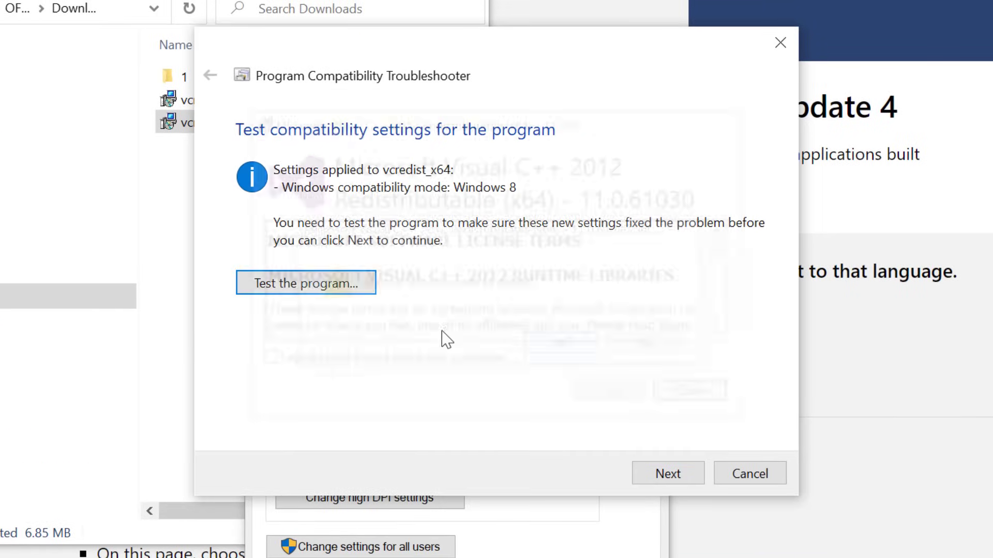
{"action": "left_click", "coordinate": [650, 474]}
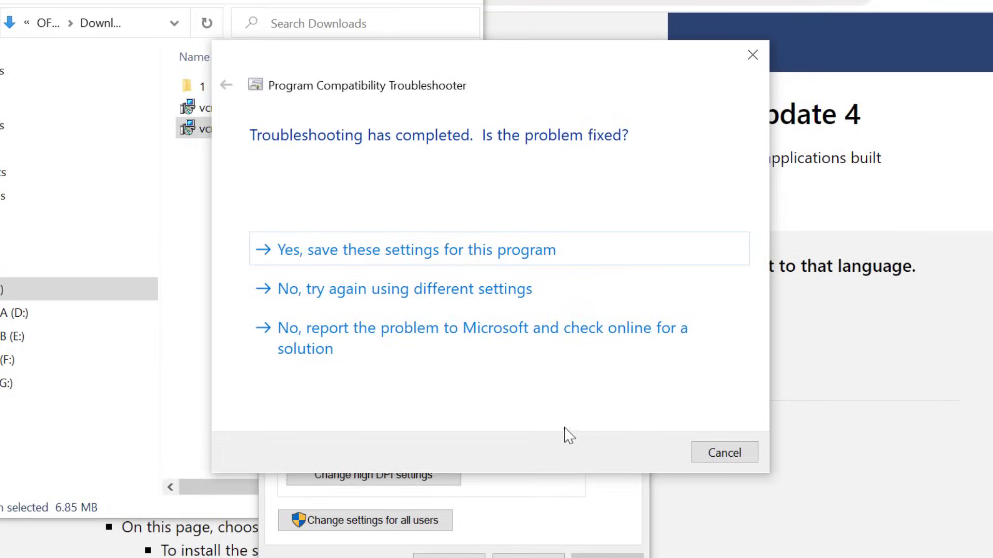
{"action": "left_click", "coordinate": [392, 252]}
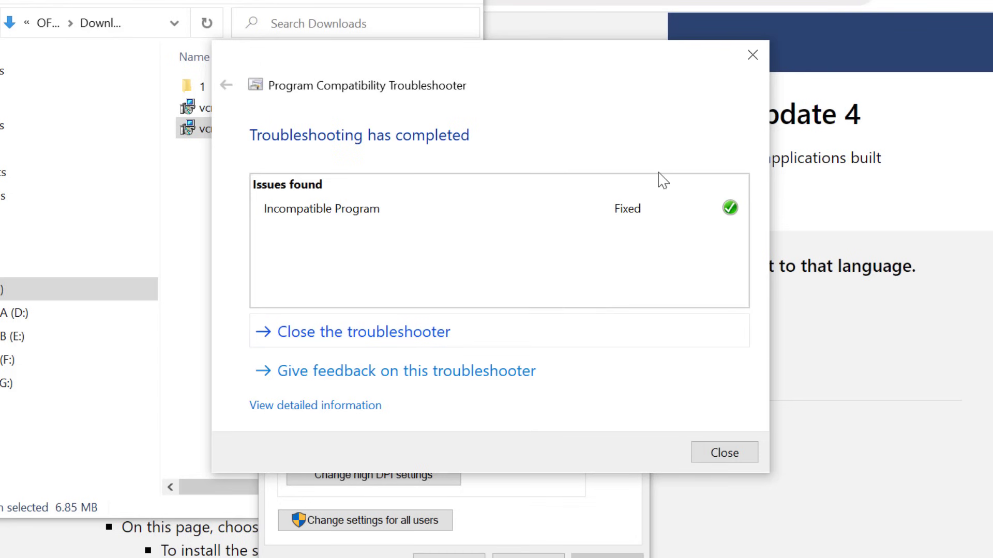
Step: Close the troubleshooter, set vcredist_x64.exe to Windows 8 compatibility mode, then apply and OK
{"action": "left_click", "coordinate": [722, 452]}
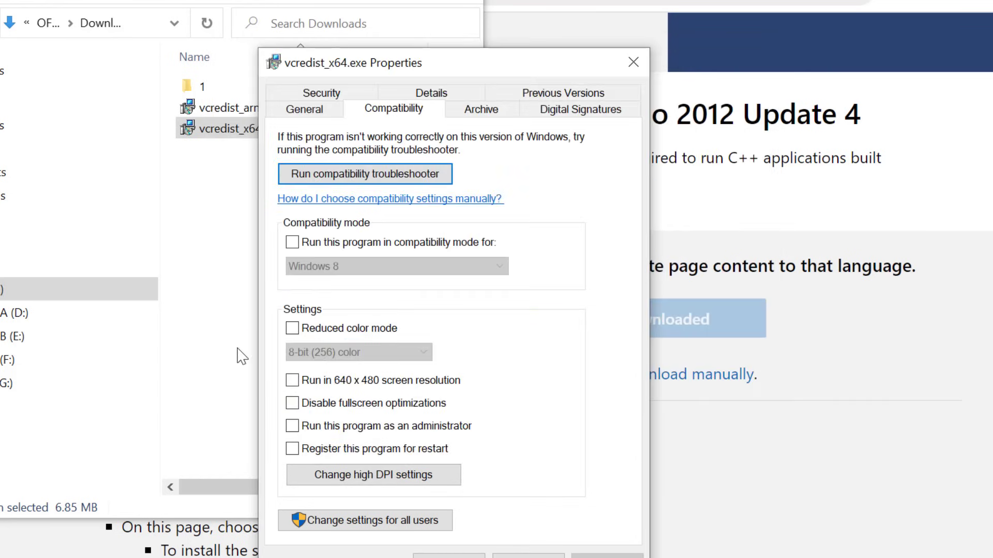
{"action": "left_click", "coordinate": [299, 247]}
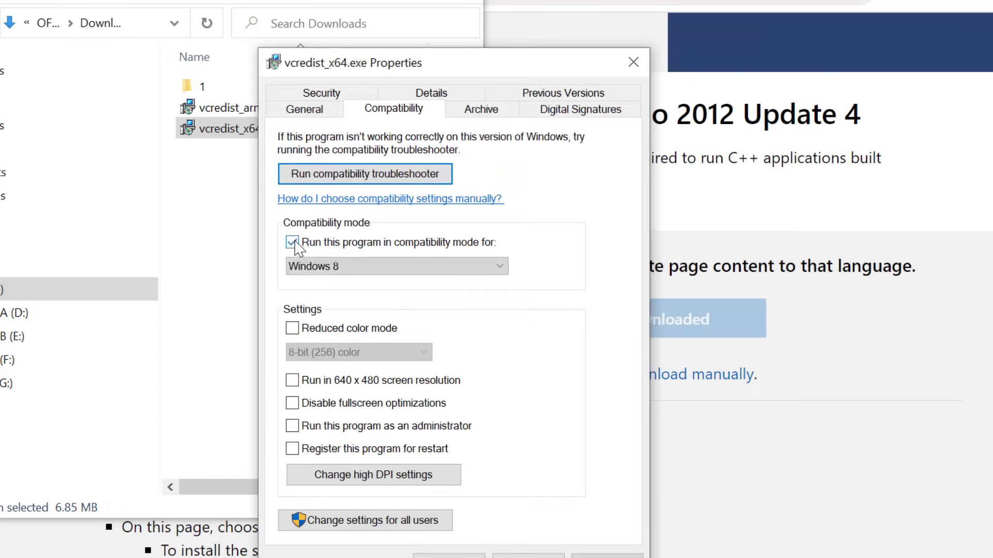
{"action": "left_click", "coordinate": [501, 266]}
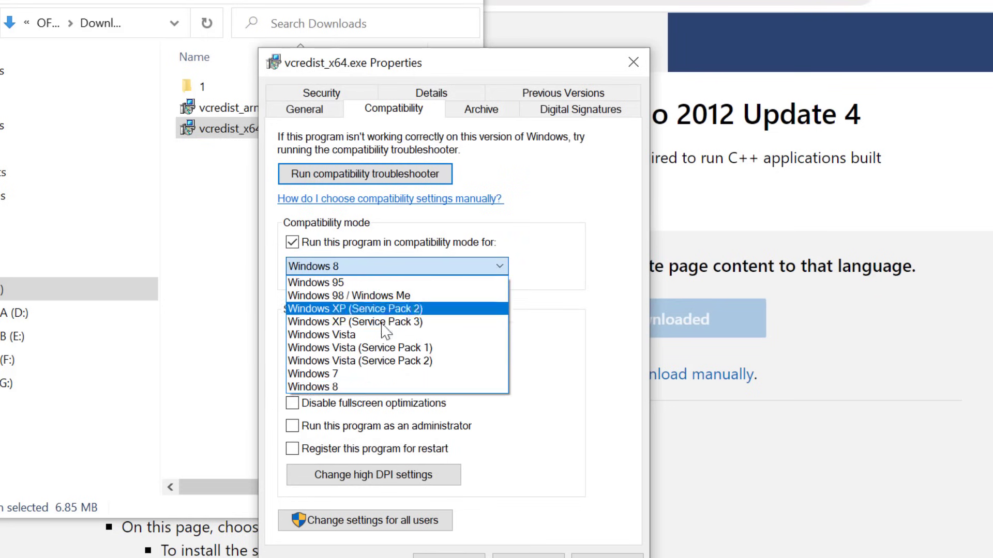
{"action": "left_click", "coordinate": [335, 388]}
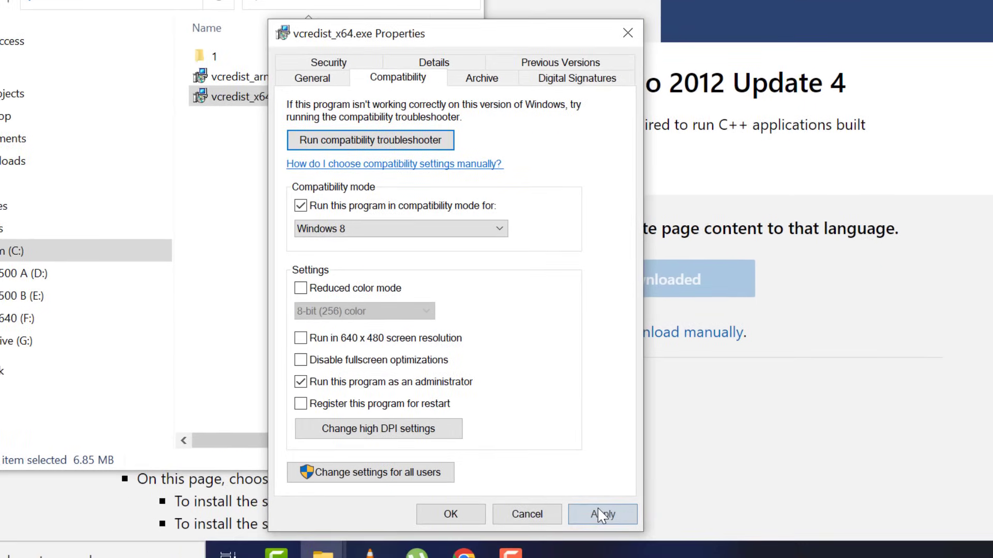
{"action": "left_click", "coordinate": [600, 515]}
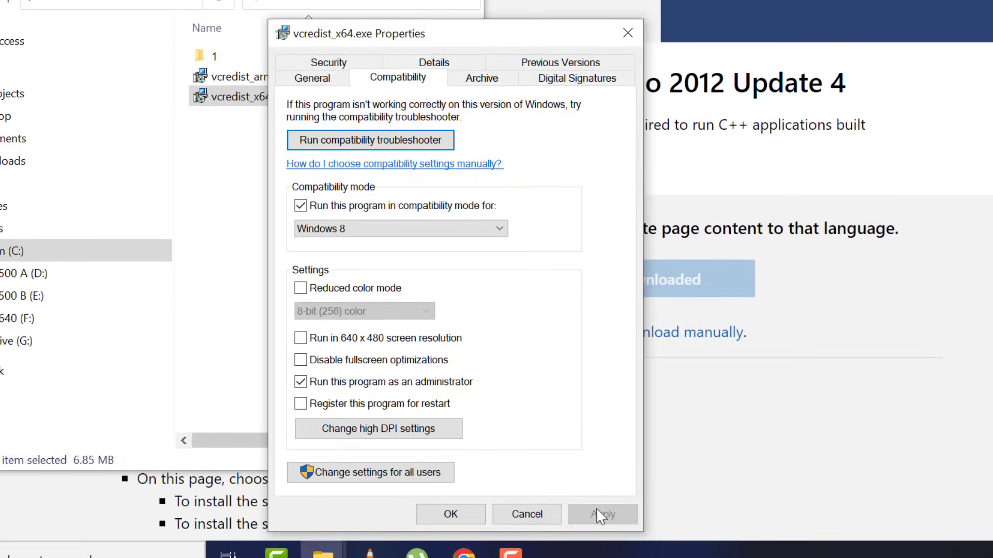
{"action": "left_click", "coordinate": [450, 514]}
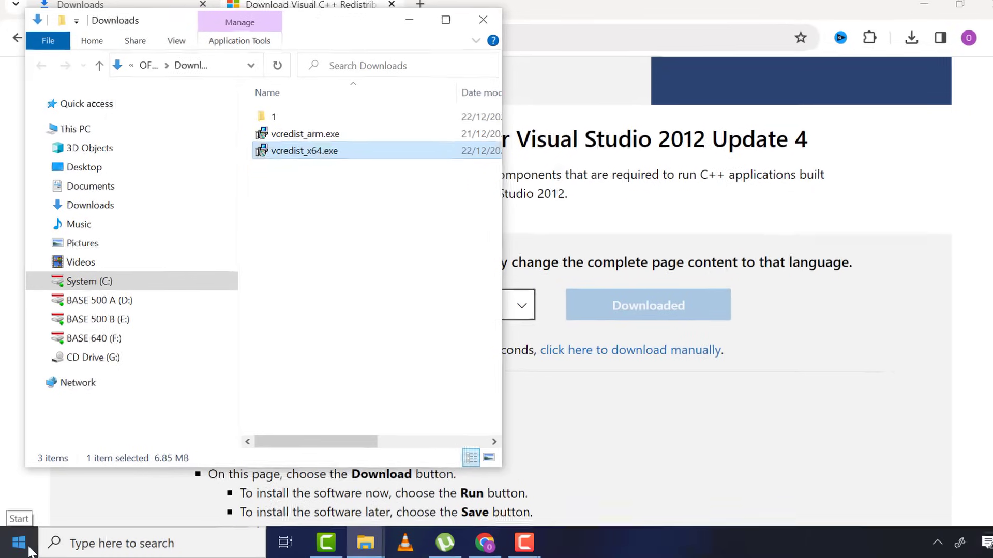
Step: Open Settings, search 'develop', switch Developer Mode on in developer settings, and confirm
{"action": "right_click", "coordinate": [21, 540]}
{"action": "left_click", "coordinate": [109, 368]}
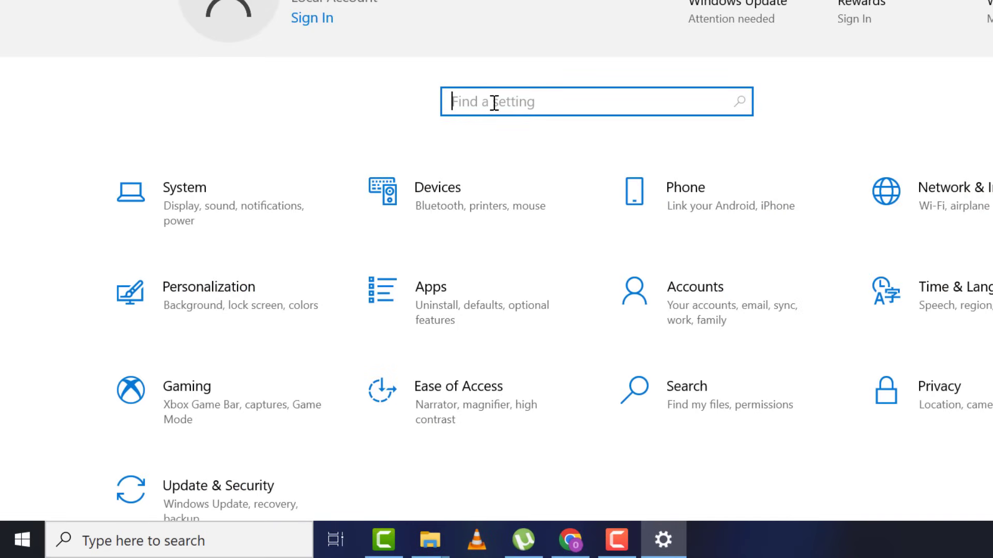
{"action": "type", "text": "developer"}
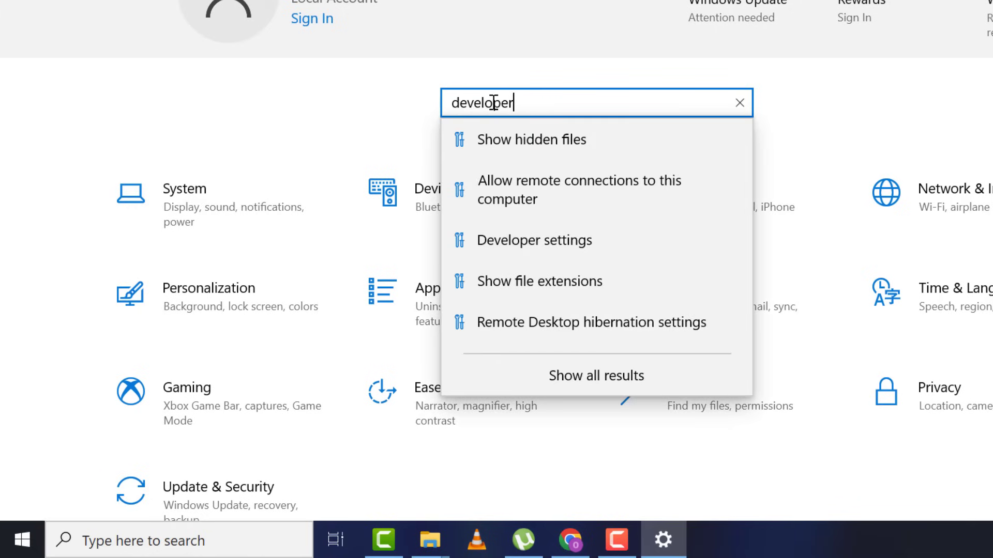
{"action": "left_click", "coordinate": [535, 241]}
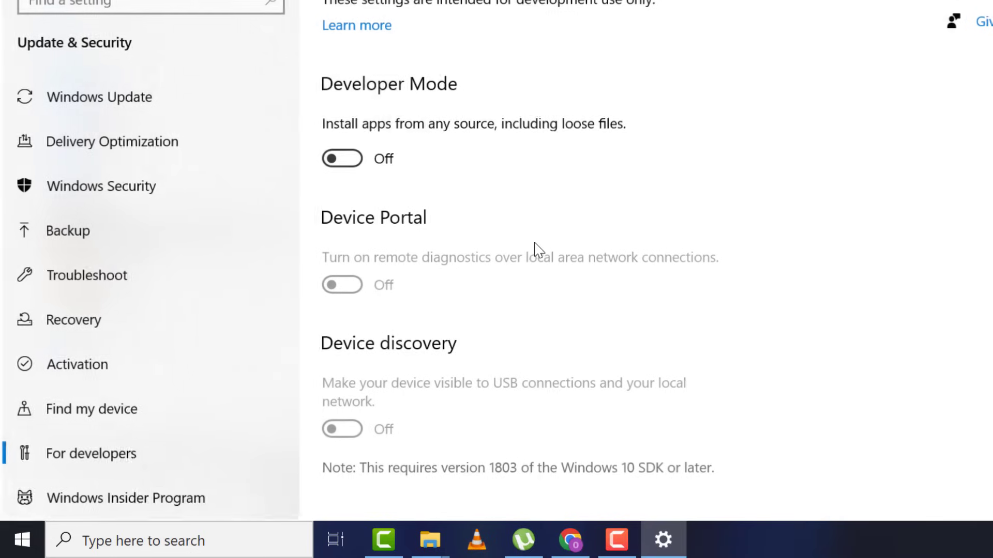
{"action": "left_click", "coordinate": [344, 161]}
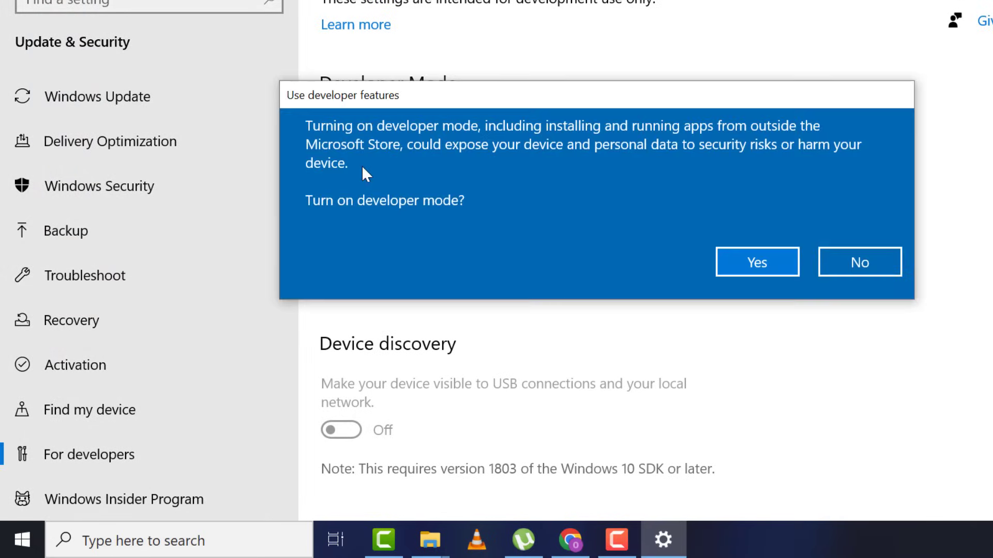
{"action": "left_click", "coordinate": [734, 255]}
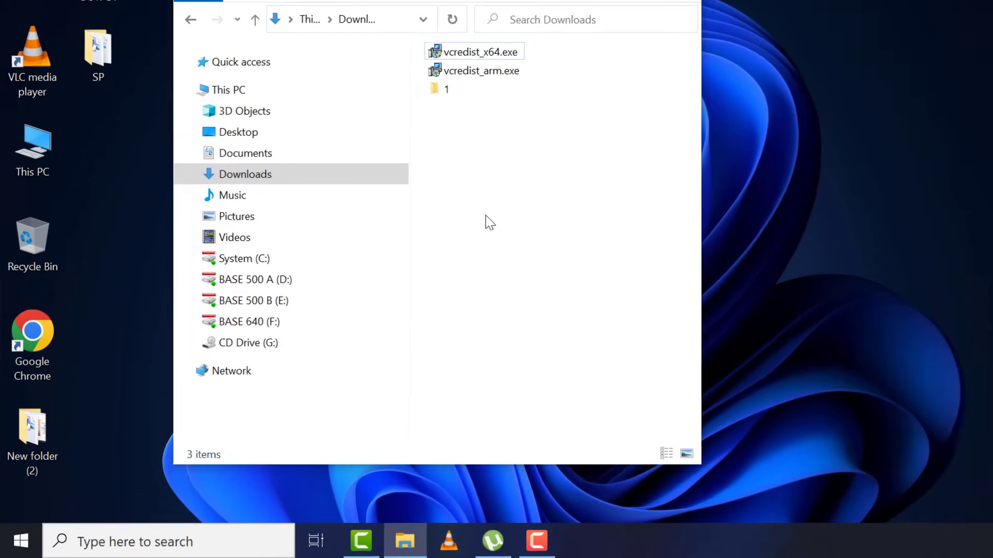
Step: Turn off Check apps and files in Windows Security's reputation-based protection, then minimize it
{"action": "left_click", "coordinate": [116, 541]}
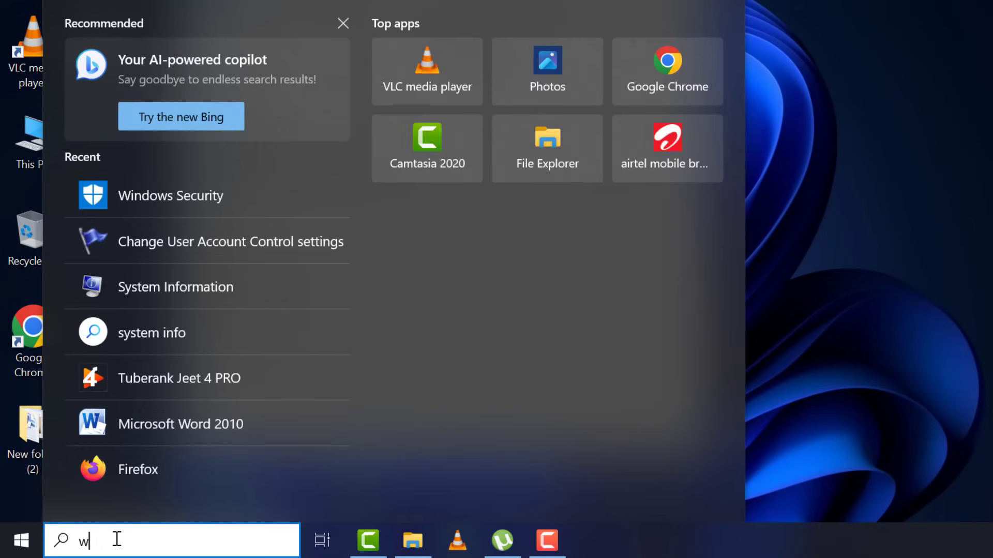
{"action": "type", "text": "windows"}
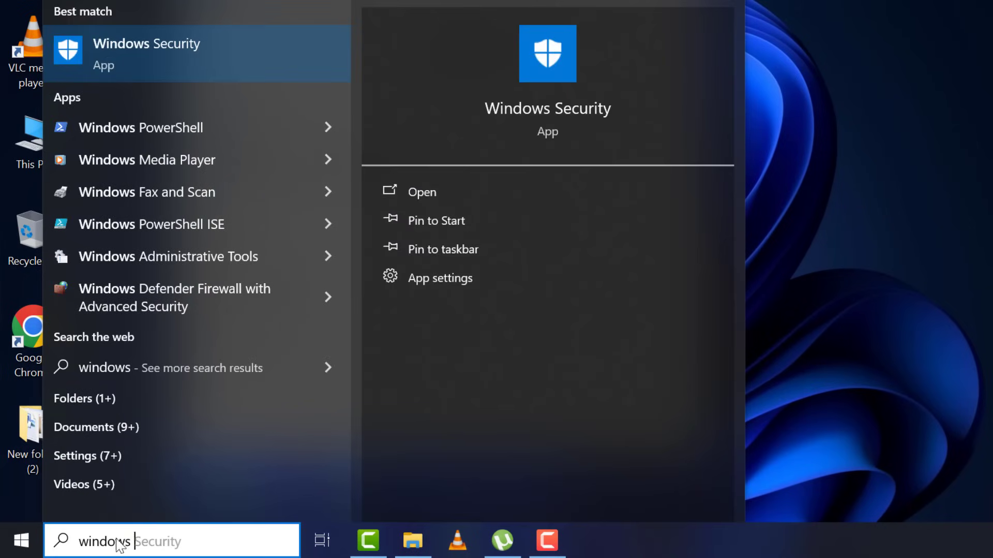
{"action": "left_click", "coordinate": [163, 49]}
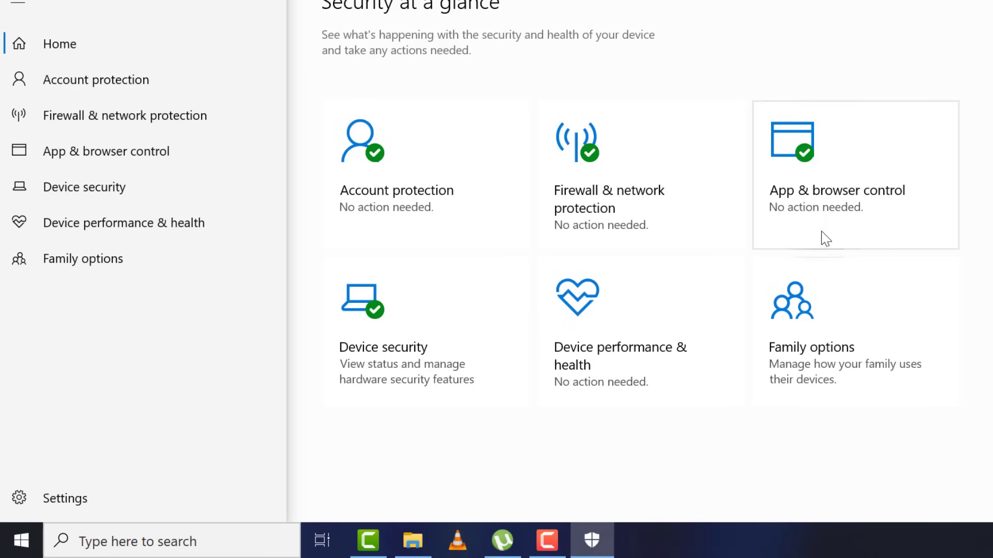
{"action": "left_click", "coordinate": [834, 182]}
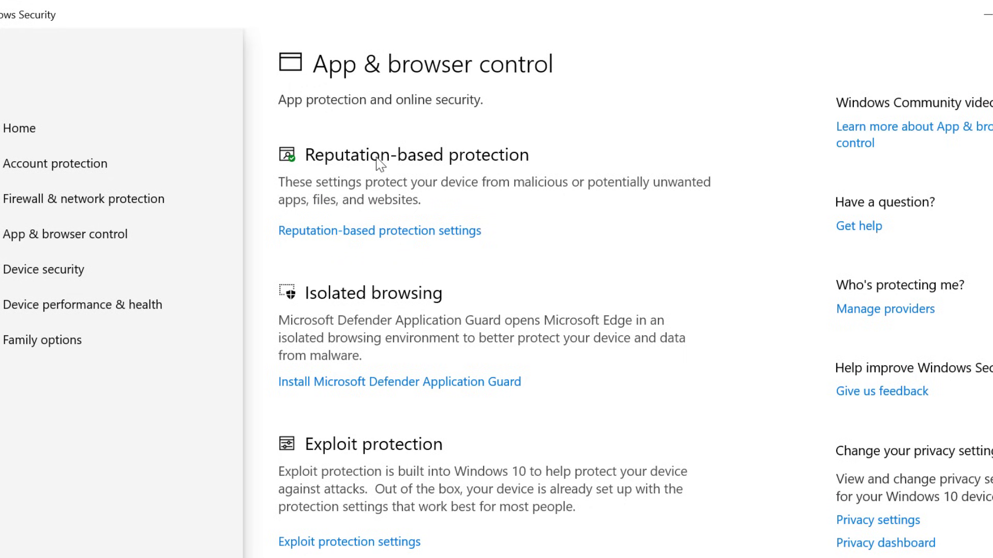
{"action": "left_click", "coordinate": [377, 231]}
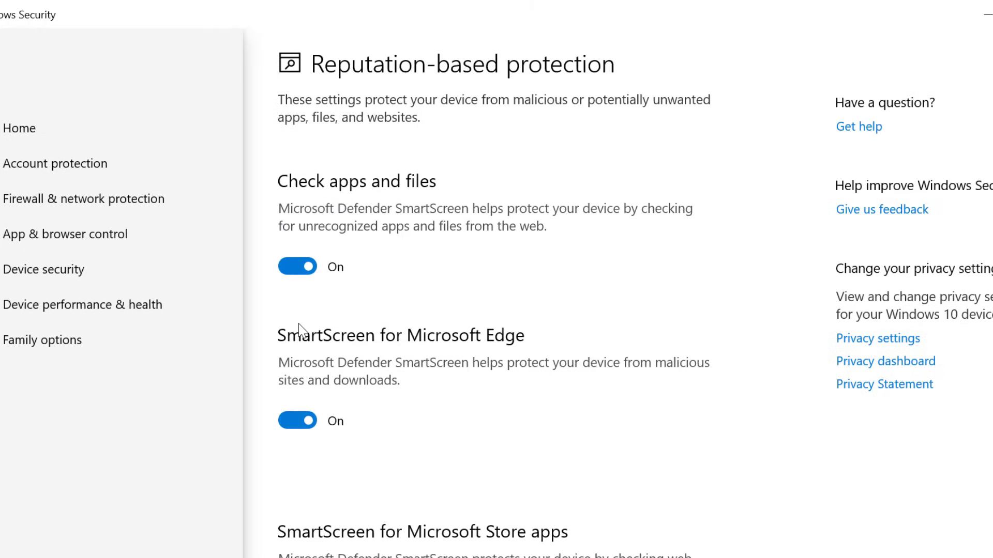
{"action": "left_click", "coordinate": [295, 267]}
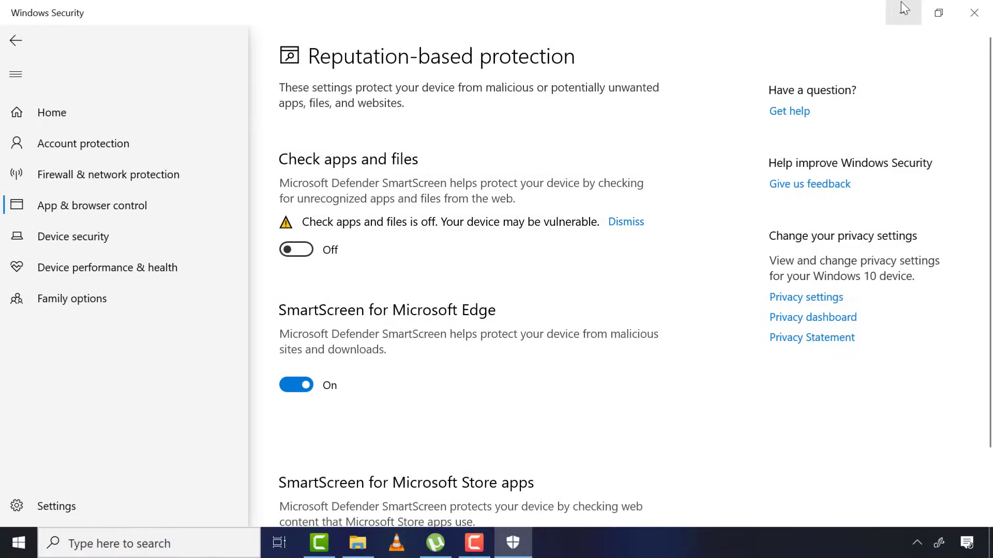
{"action": "left_click", "coordinate": [902, 6]}
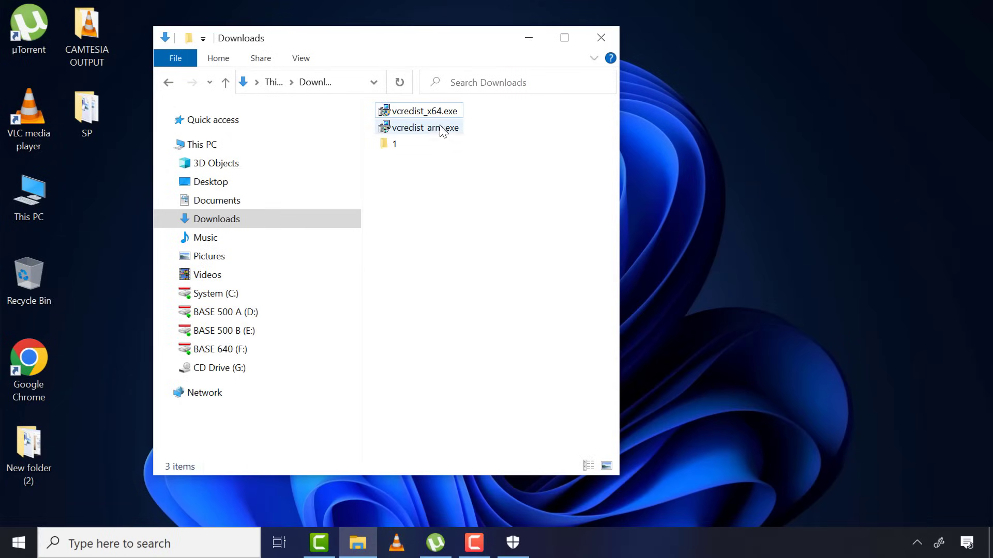
Step: Drag the User Account Control slider down to Never notify and save with OK
{"action": "left_click", "coordinate": [428, 134]}
{"action": "left_click", "coordinate": [74, 543]}
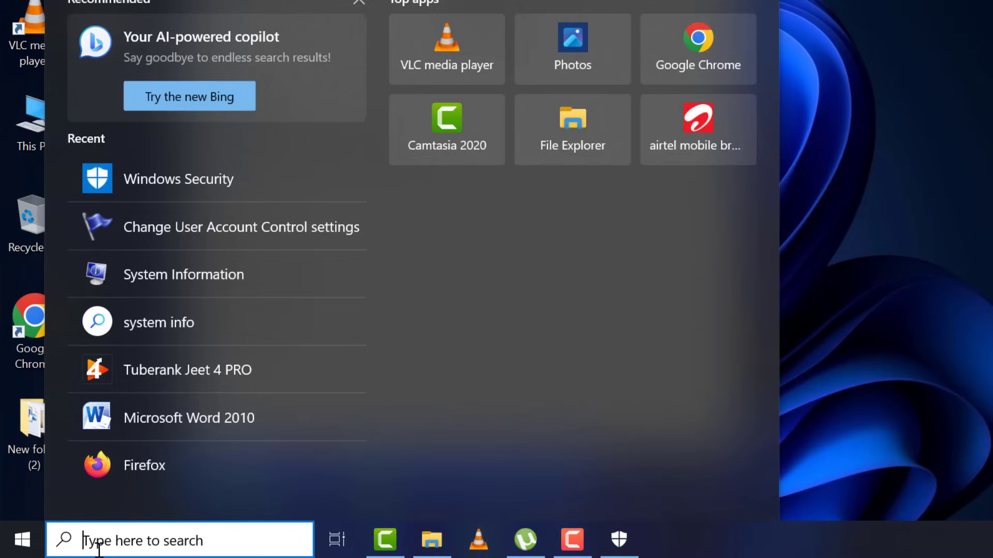
{"action": "type", "text": "user"}
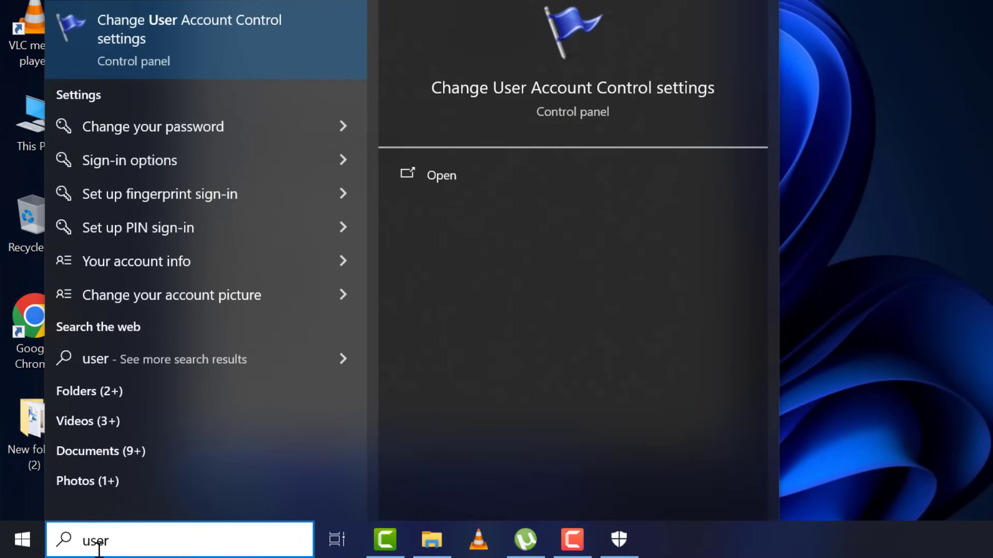
{"action": "left_click", "coordinate": [207, 51]}
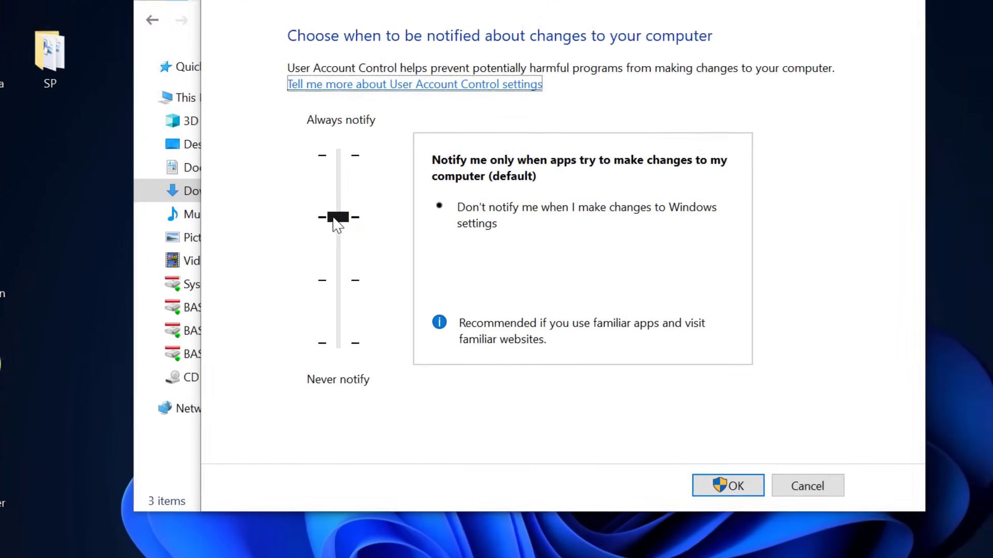
{"action": "left_click_drag", "start_coordinate": [382, 174], "coordinate": [379, 317]}
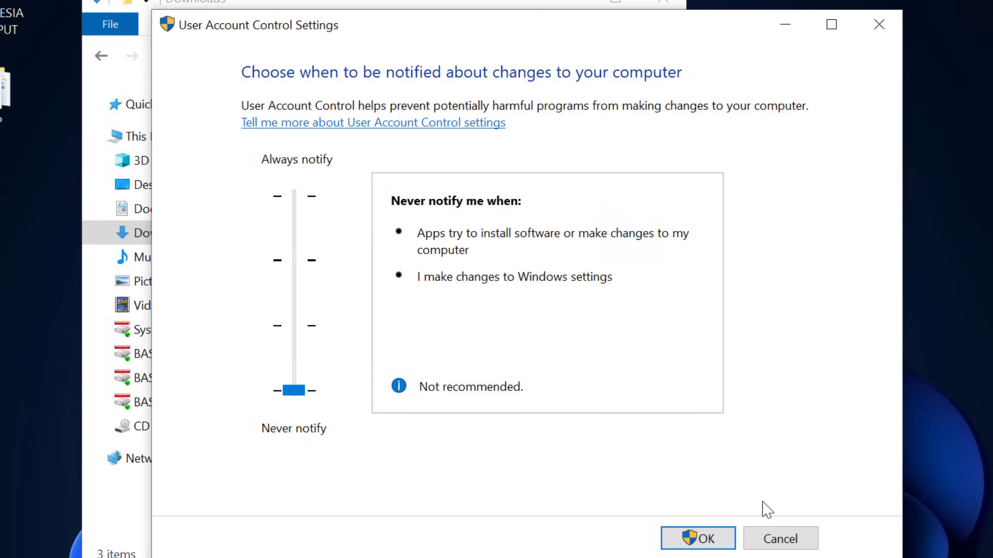
{"action": "left_click", "coordinate": [712, 541]}
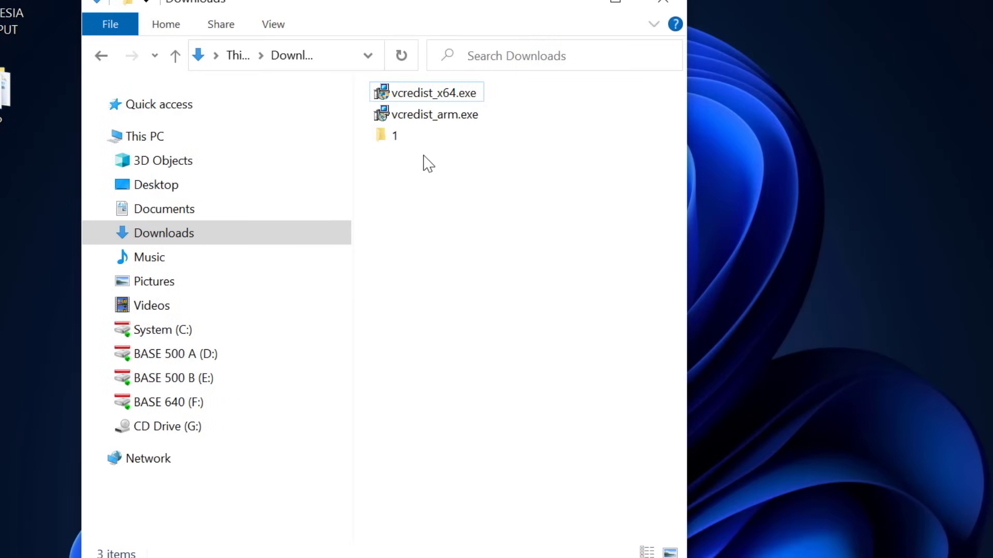
Step: Select vcredist_x64.exe in the Downloads folder
{"action": "left_click", "coordinate": [477, 101]}
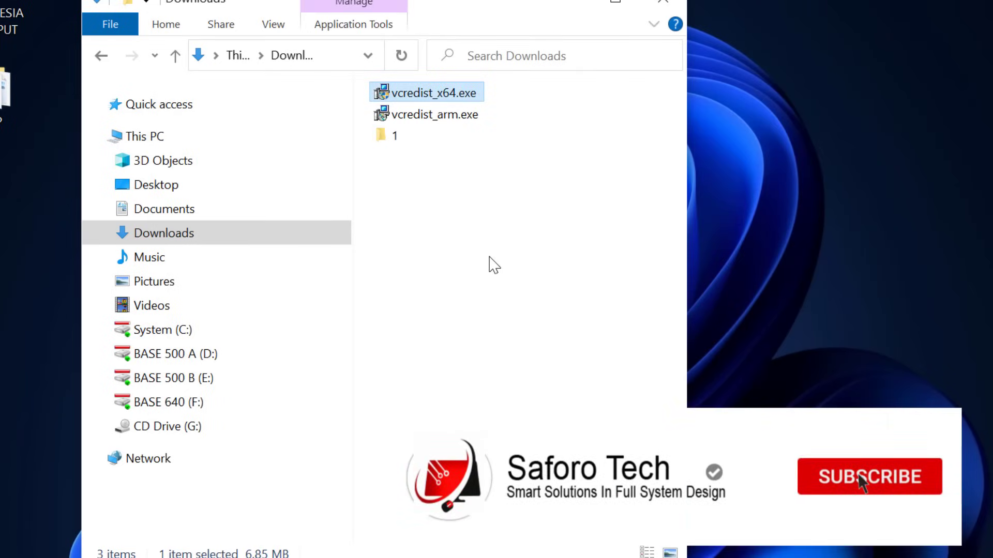